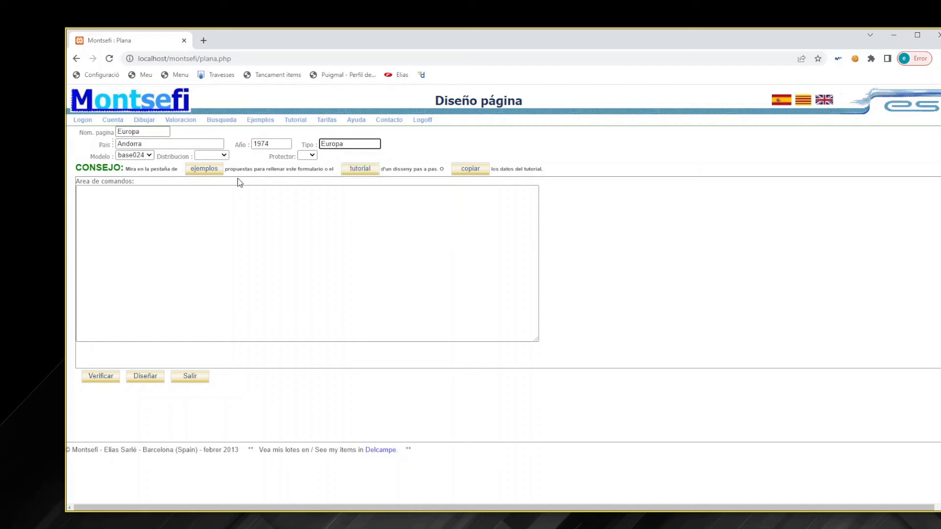
# - Set the page's model to base024, the distribution to auto and the protector to si
pyautogui.click(147, 155)
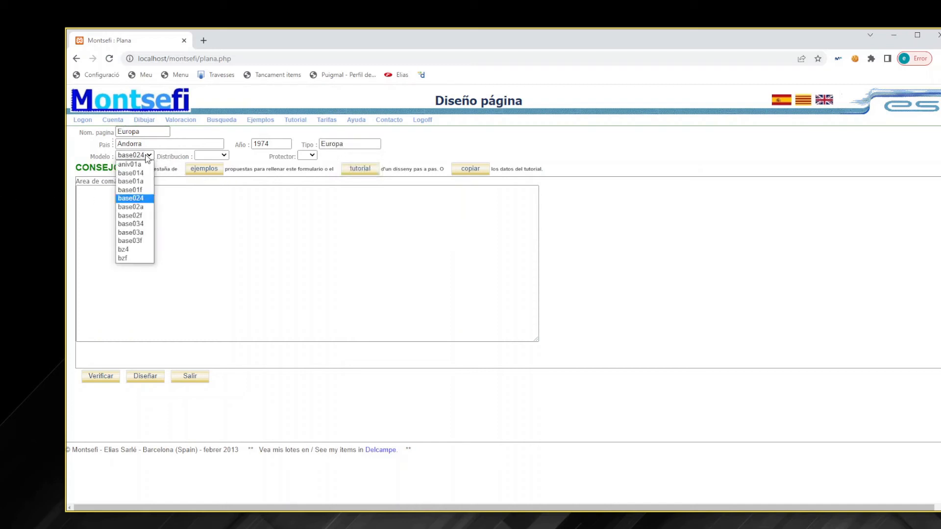
pyautogui.click(137, 196)
pyautogui.click(225, 156)
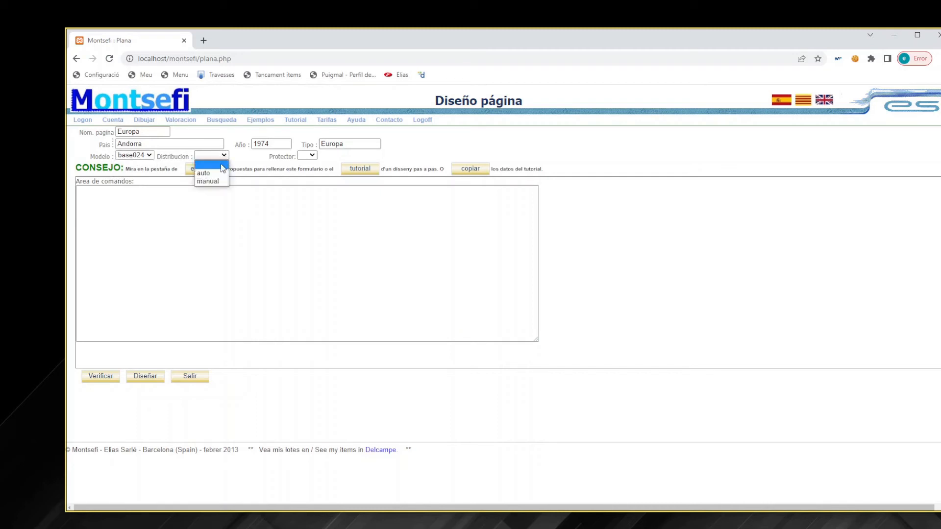
pyautogui.click(216, 175)
pyautogui.click(308, 155)
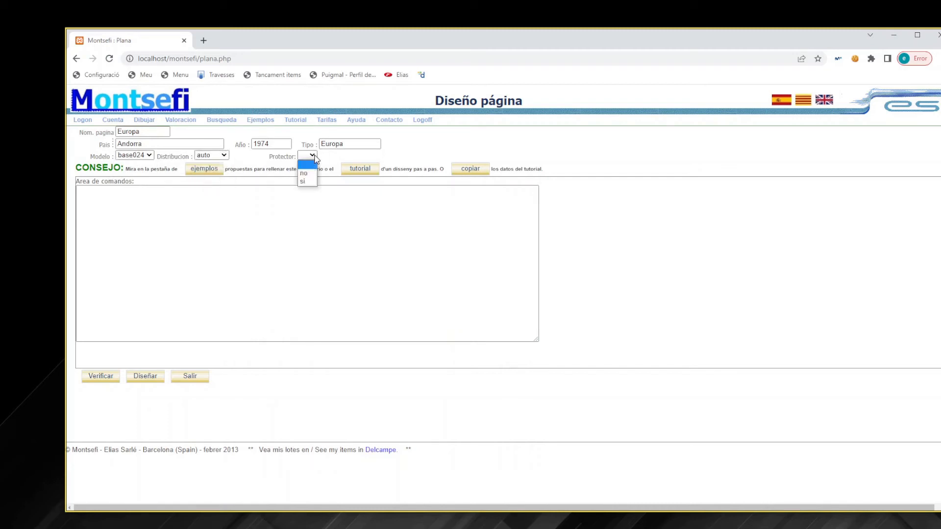
pyautogui.click(309, 182)
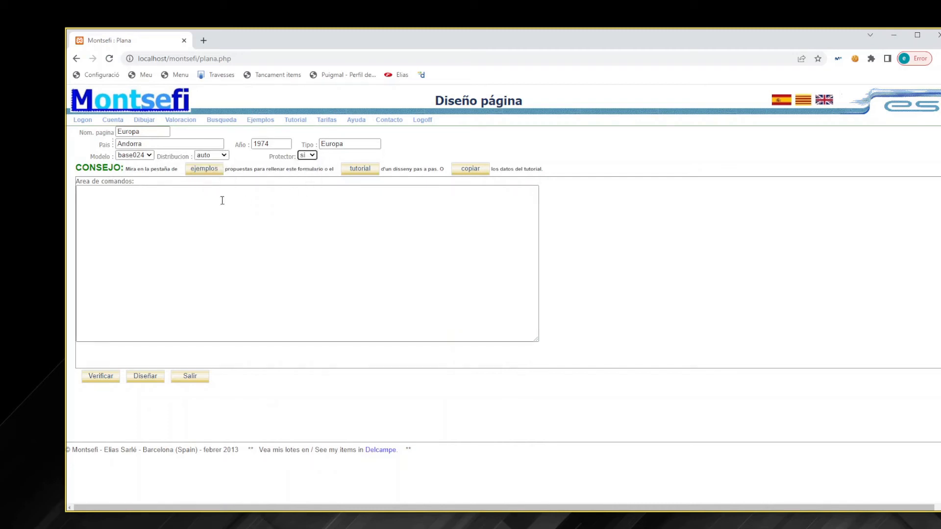
# - Enter the first series line in the command area: <serie> <nom_serie> Virgen Ordino <fecha>29 abril
pyautogui.click(96, 194)
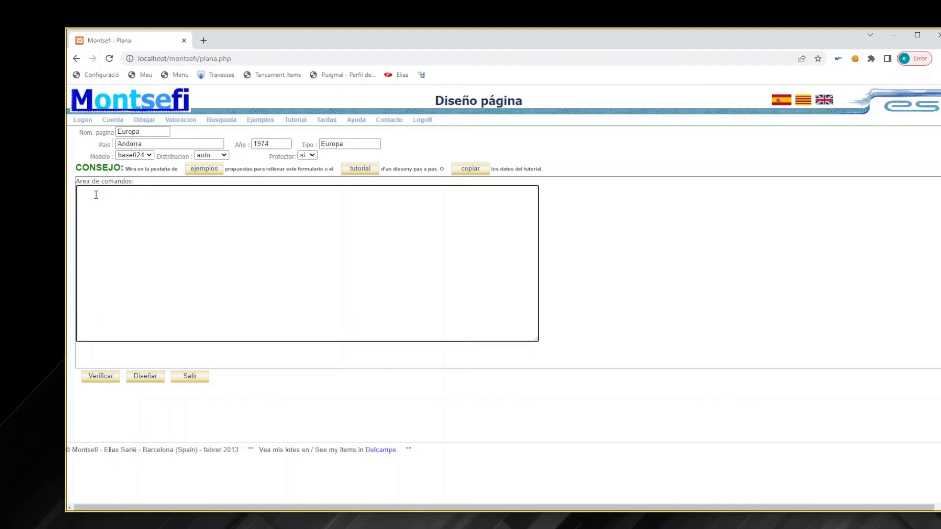
pyautogui.write('<serie')
pyautogui.write('>  <nom_serie> Virgen Ordino  <fecha')
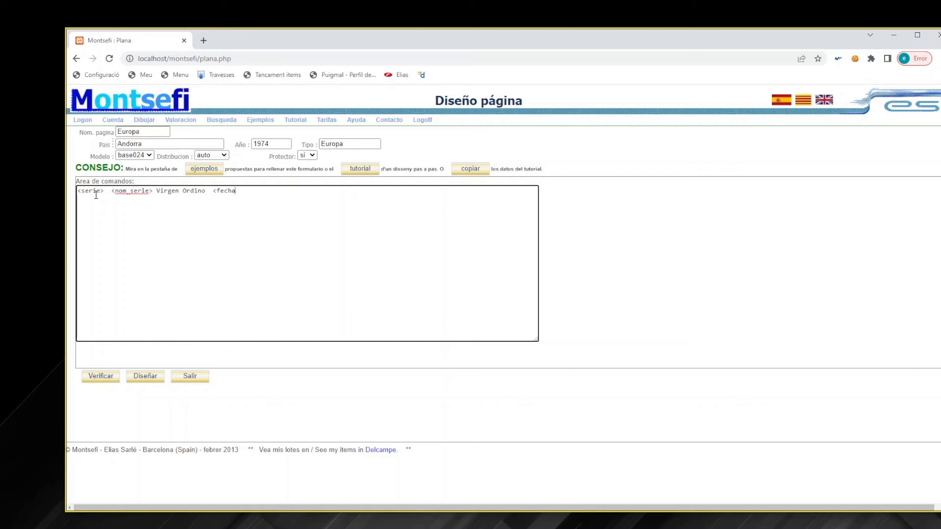
pyautogui.write('>29 abril')
pyautogui.press('Return')
# - Add the stamp line <sello> <nom_sello> Vg. Ordino <tam_sello>29/41 under the first series and duplicate it below
pyautogui.write('<sello>  <nom_sello> Vg. Ordino   ')
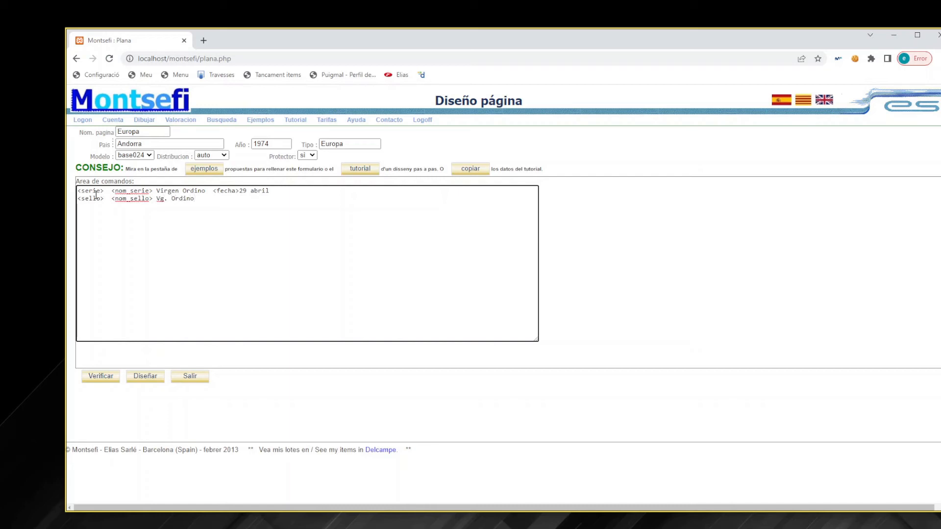
pyautogui.write('<tam_sello>29/41')
pyautogui.tripleClick(96, 194)
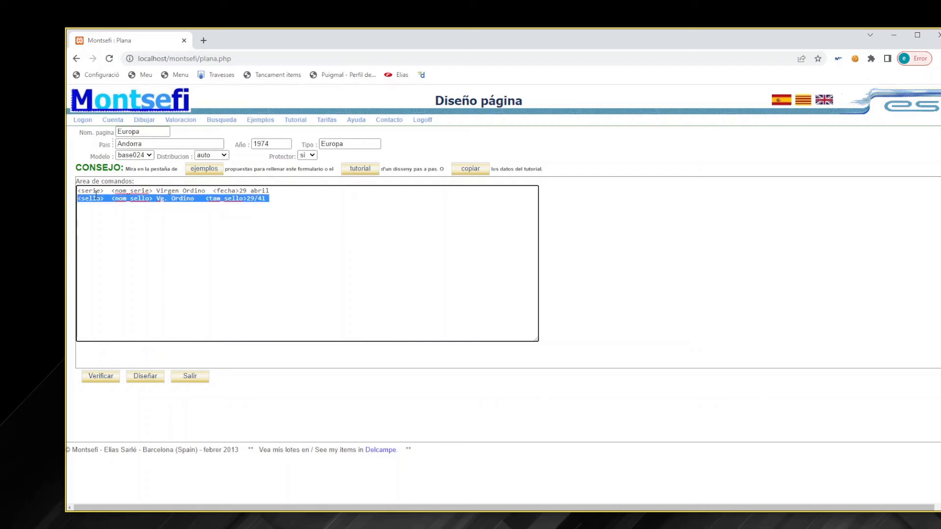
pyautogui.hotkey('ctrl', 'c')
pyautogui.press('Right')
pyautogui.hotkey('ctrl', 'v')
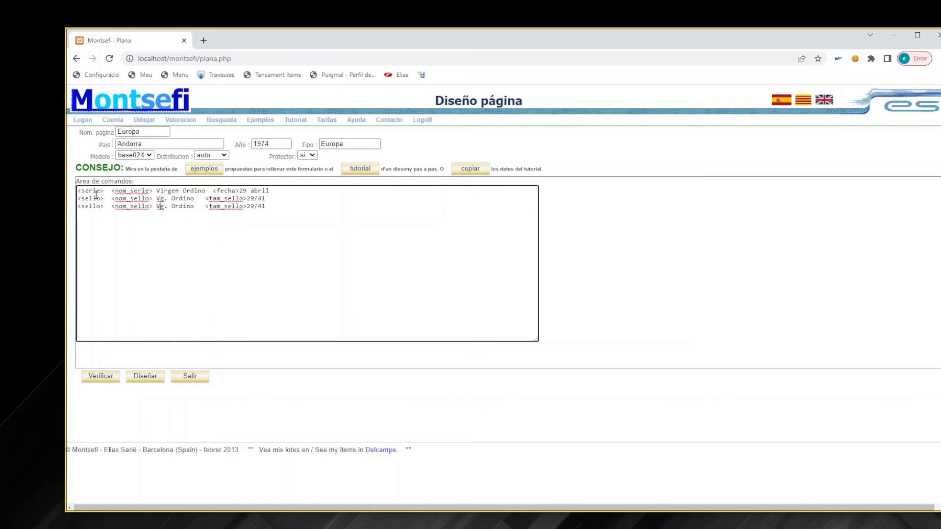
# - Rename the stamp in the duplicated line to Cruz 7 brazos
pyautogui.press('Right')
pyautogui.press('Right')
pyautogui.press('Right')
pyautogui.press('Right')
pyautogui.hotkey('shift', 'Right')
pyautogui.hotkey('shift', 'Right')
pyautogui.hotkey('shift', 'Right')
pyautogui.hotkey('shift', 'Right')
pyautogui.hotkey('shift', 'Right')
pyautogui.hotkey('shift', 'Right')
pyautogui.hotkey('shift', 'Right')
pyautogui.hotkey('shift', 'Right')
pyautogui.hotkey('shift', 'Right')
pyautogui.hotkey('shift', 'Right')
pyautogui.hotkey('shift', 'Right')
pyautogui.write('Cruz 7 brazos')
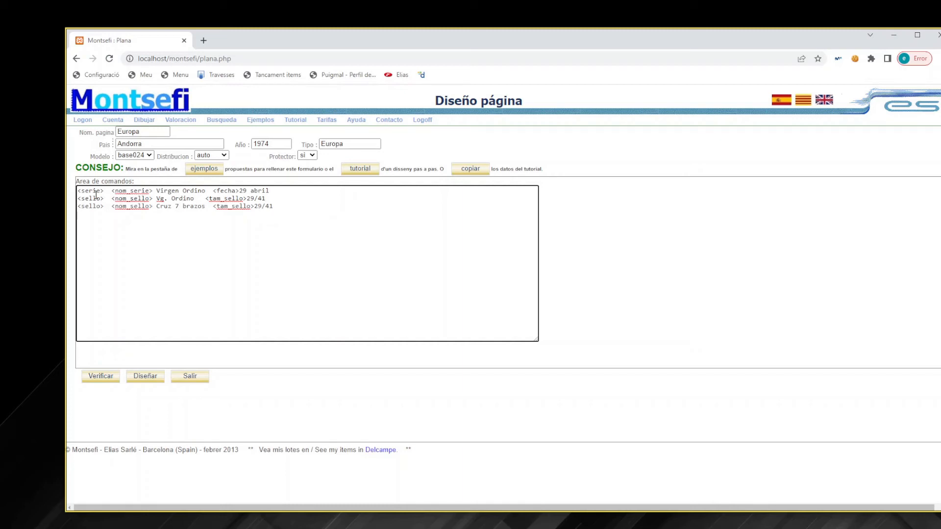
# - Add a second series line after a blank line: <serie> <nom_serie> Virgen de Pal <fecha> 27 abril
pyautogui.write('<serie> <nom_serie> Virgen de P')
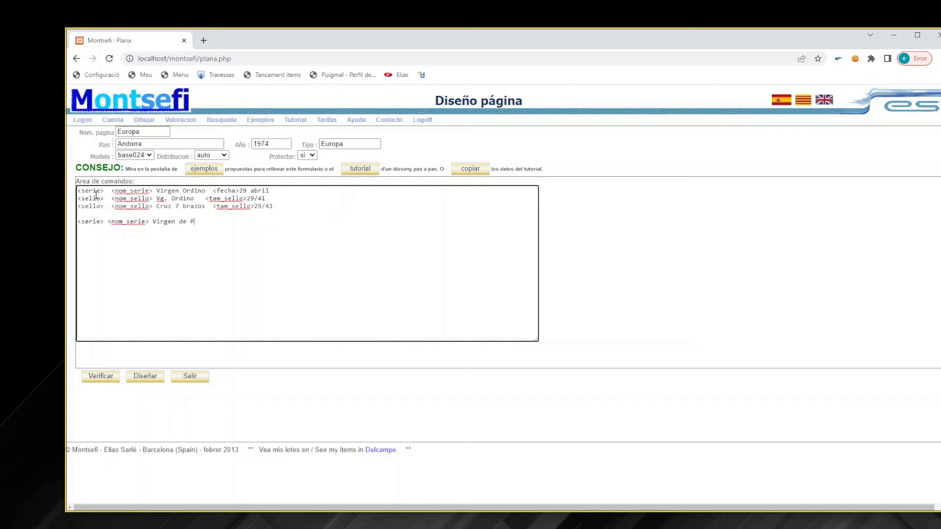
pyautogui.write('al')
pyautogui.write('   <fecha')
pyautogui.write('>')
pyautogui.write(' 27')
pyautogui.write(' abril ')
# - Add the stamp line <sello> <nom_sello> Virgern Pal <tam_sello> 26/40 under the second series
pyautogui.write('<sello')
pyautogui.write('>  <nom')
pyautogui.write('_sello')
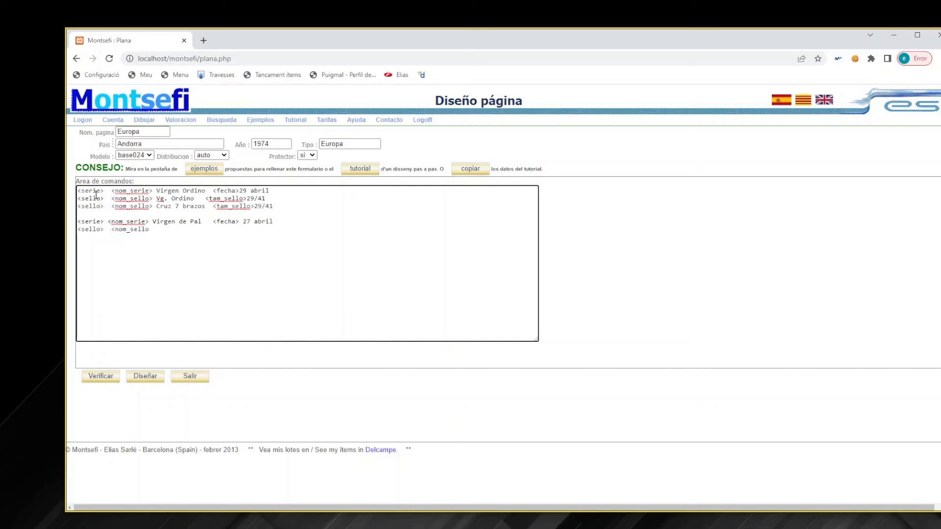
pyautogui.write('> Virgern Pal   <tam_sello>')
pyautogui.press('Return')
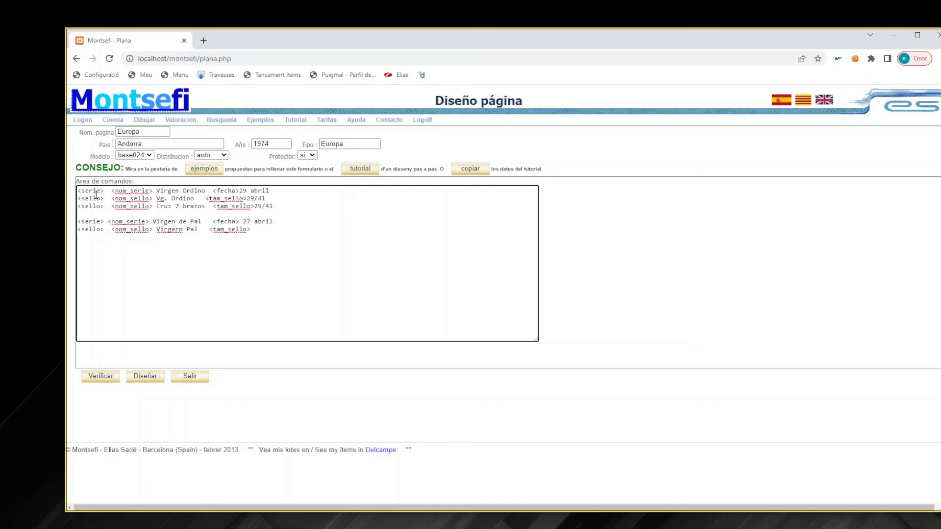
pyautogui.write('26/40')
# - Duplicate the second series' stamp line directly below itself
pyautogui.hotkey('shift', 'End')
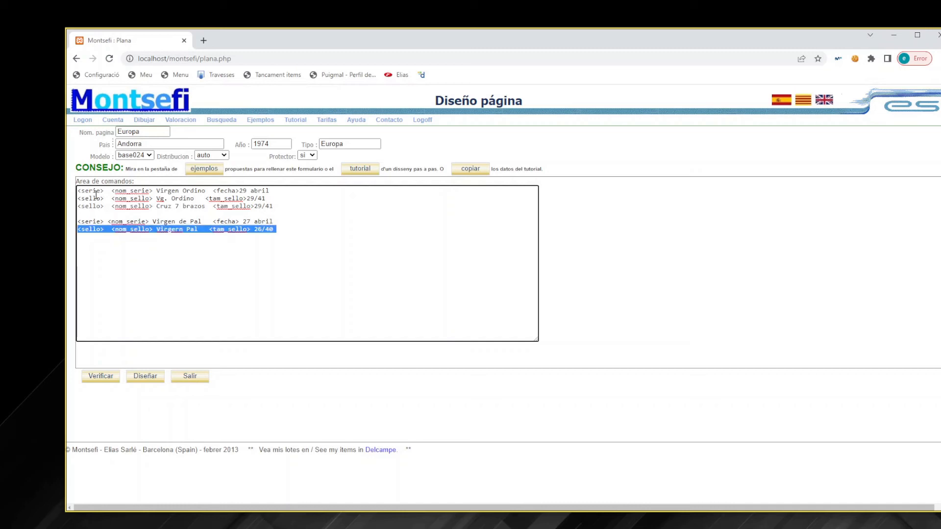
pyautogui.hotkey('ctrl', 'c')
pyautogui.press('End')
pyautogui.press('Return')
pyautogui.hotkey('ctrl', 'v')
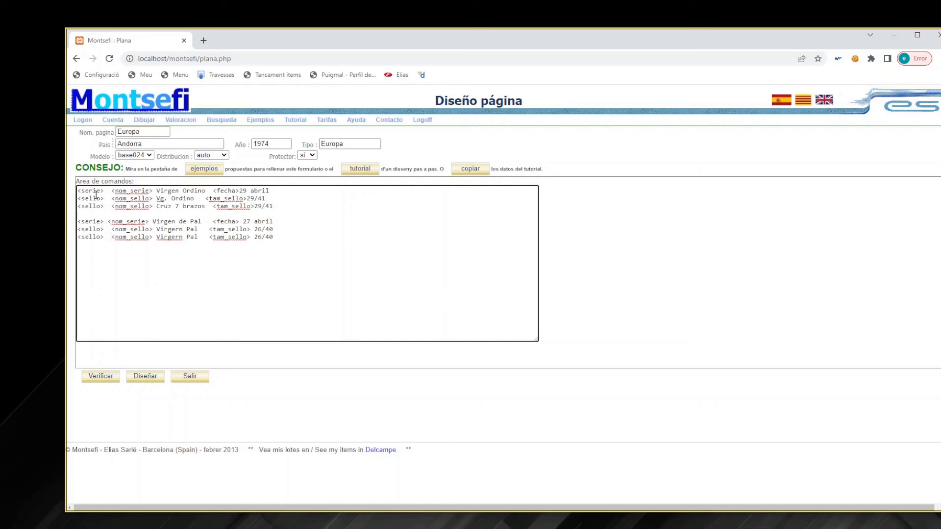
# - Correct the misspelled Virgern to Virgen in both stamp lines of the second series
pyautogui.press('Right')
pyautogui.press('Right')
pyautogui.press('Right')
pyautogui.press('Right')
pyautogui.press('Right')
pyautogui.press('Up')
pyautogui.press('Right')
pyautogui.press('Right')
pyautogui.press('Right')
pyautogui.press('Delete')
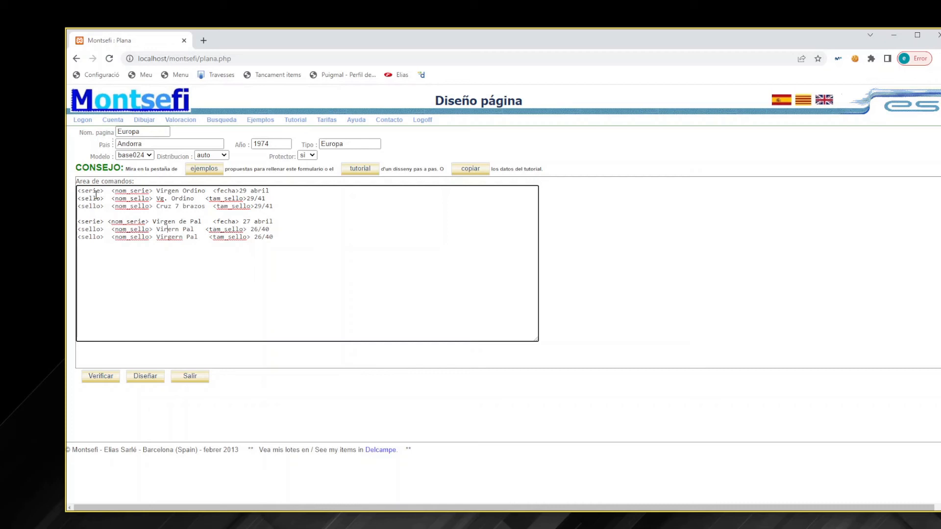
pyautogui.press('Delete')
pyautogui.press('Delete')
pyautogui.write('ge')
pyautogui.press('Delete')
pyautogui.write('g')
pyautogui.press('Delete')
# - Change the stamp name in the last line to Virgen Sta Coloma
pyautogui.hotkey('shift', 'Right')
pyautogui.hotkey('shift', 'Right')
pyautogui.hotkey('shift', 'Right')
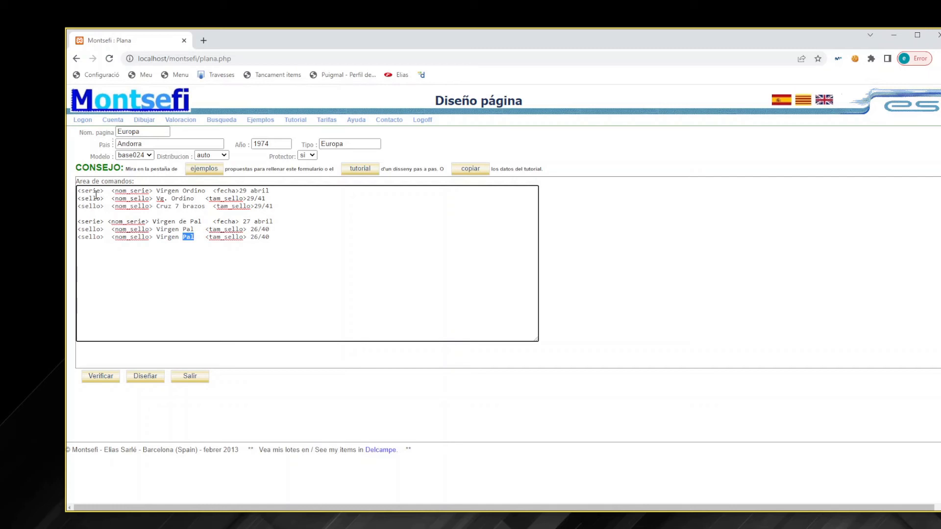
pyautogui.write('Sta Colom')
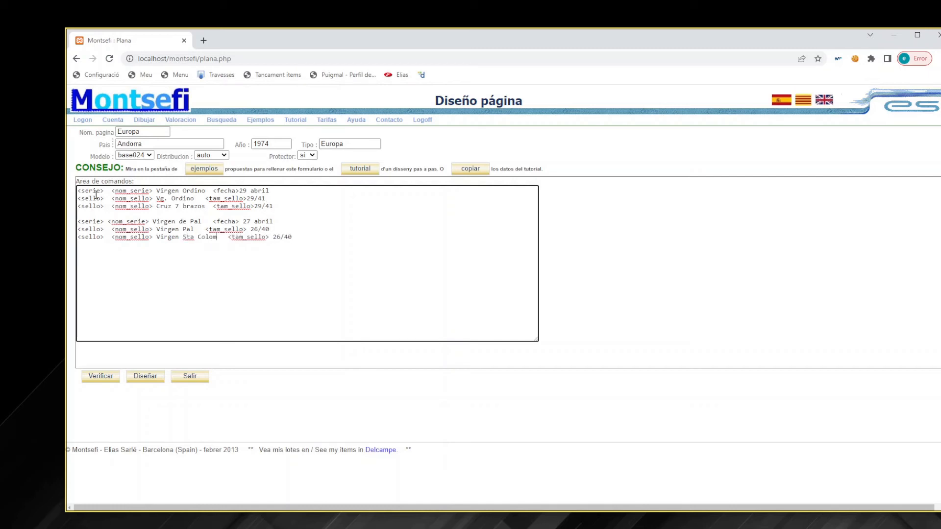
pyautogui.write('a')
# - Generate the page design, review the whole resulting PDF page and close it
pyautogui.click(147, 377)
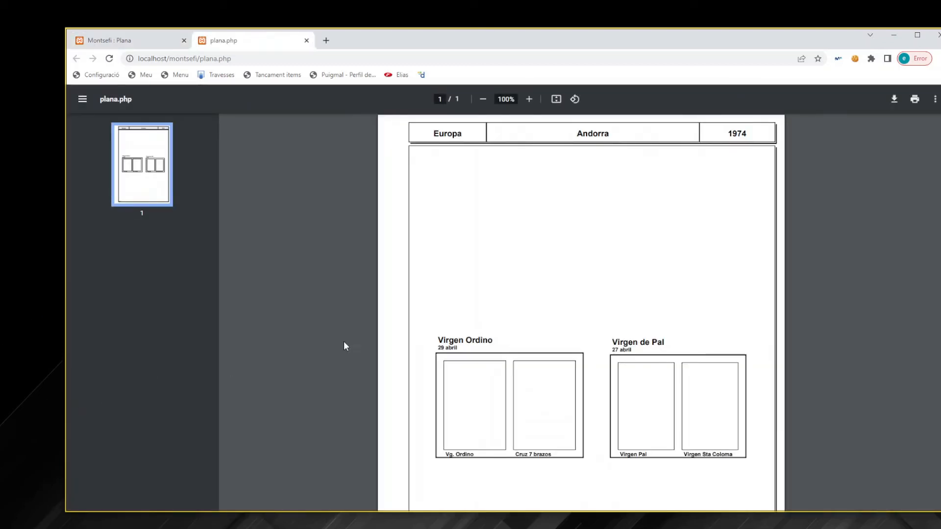
pyautogui.scroll(-4, 580, 287)
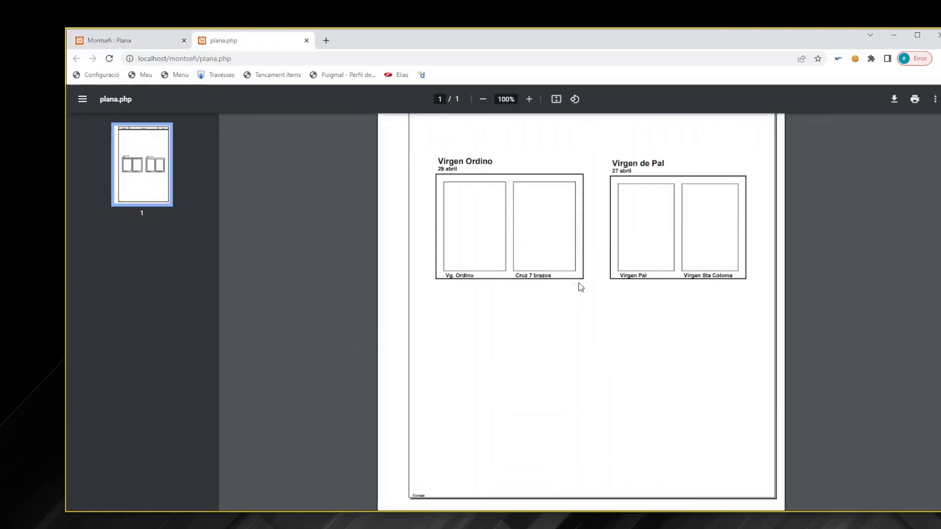
pyautogui.scroll(4, 579, 287)
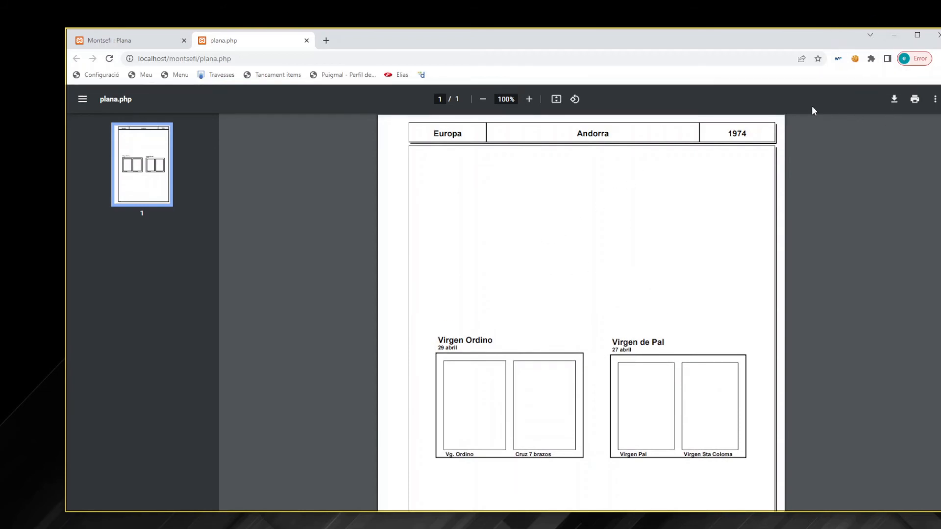
pyautogui.click(307, 41)
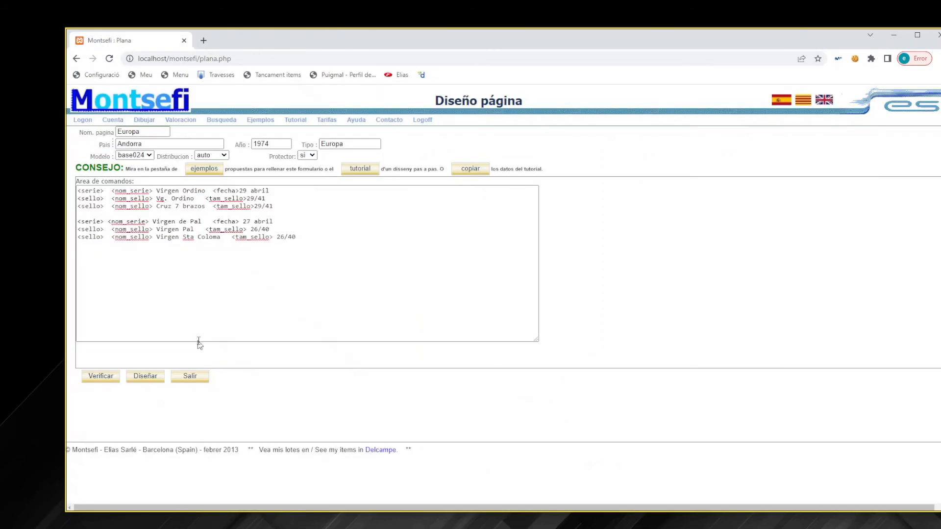
# - Insert the <nl_serie> command between the two series and generate the page design again
pyautogui.click(84, 216)
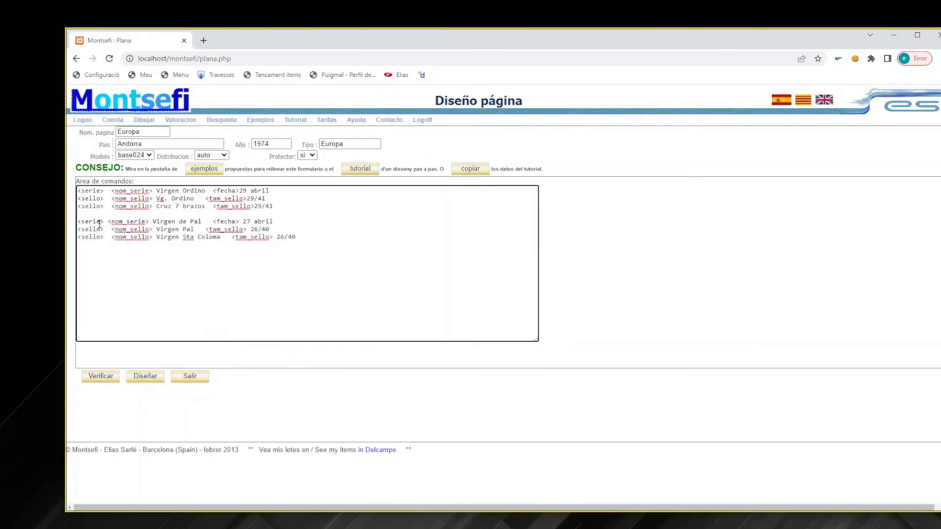
pyautogui.write('<nl_serie>')
pyautogui.click(152, 379)
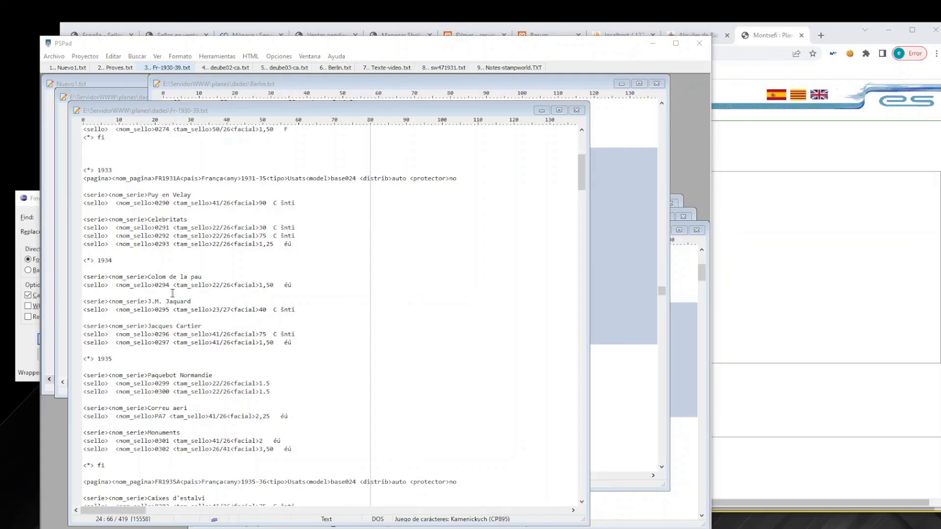
# - Copy the FR1931A page block in Fr-1930-39.txt, from its <pagina> line through the closing fi line
pyautogui.scroll(3, 187, 271)
pyautogui.scroll(4, 187, 271)
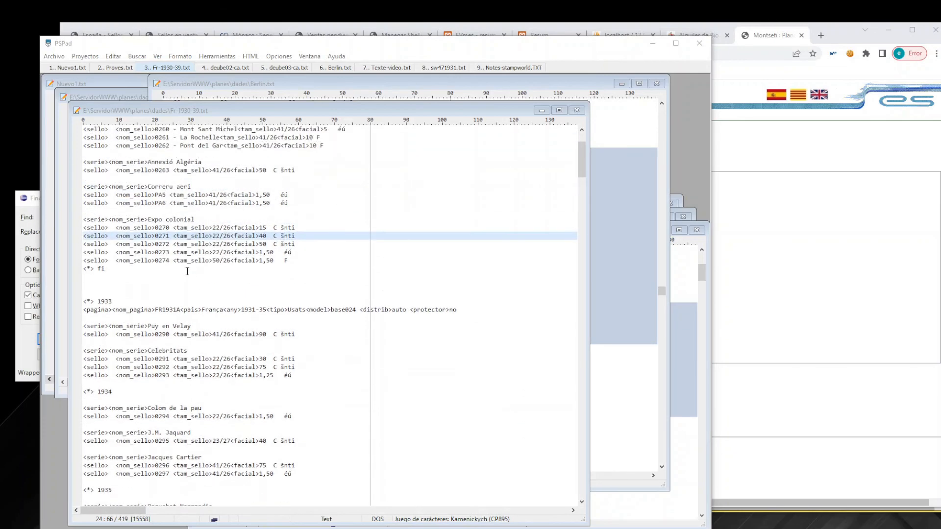
pyautogui.scroll(-7, 191, 272)
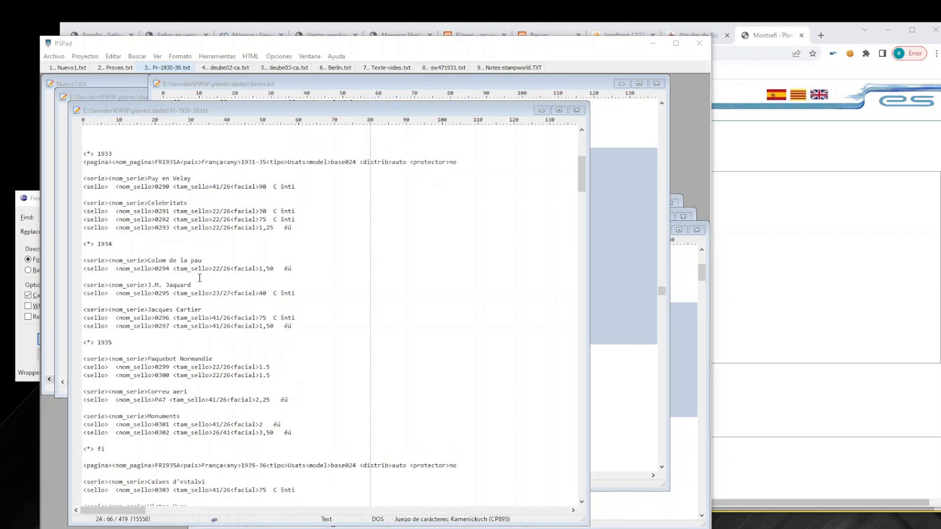
pyautogui.scroll(1, 200, 278)
pyautogui.click(90, 454)
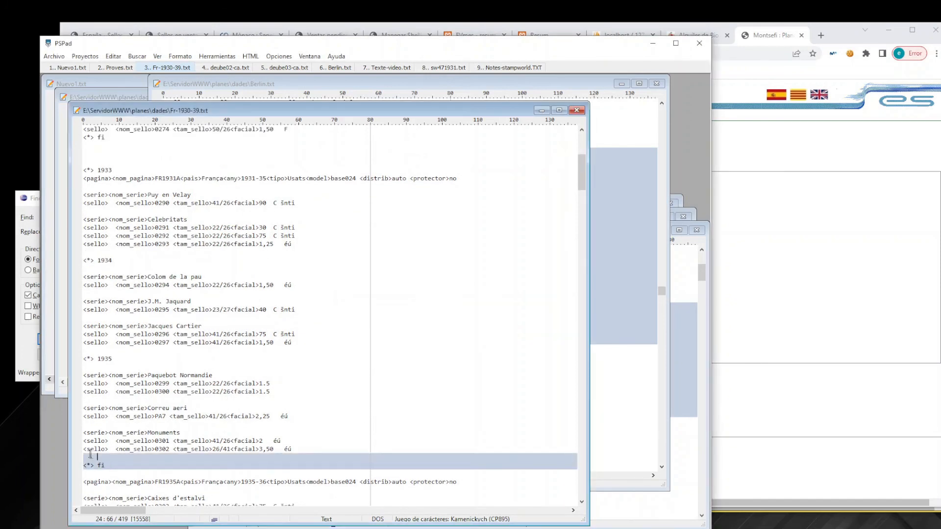
pyautogui.moveTo(90, 454); pyautogui.dragTo(62, 178)
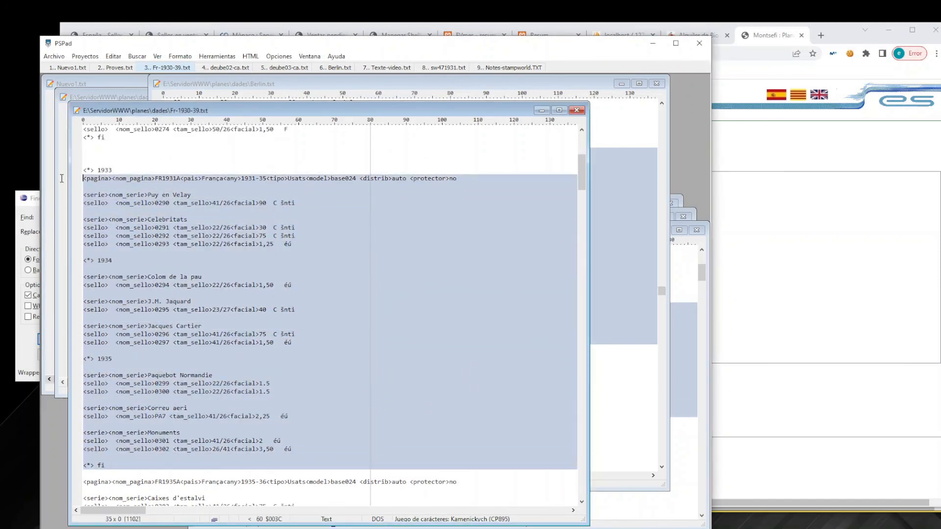
pyautogui.rightClick(204, 228)
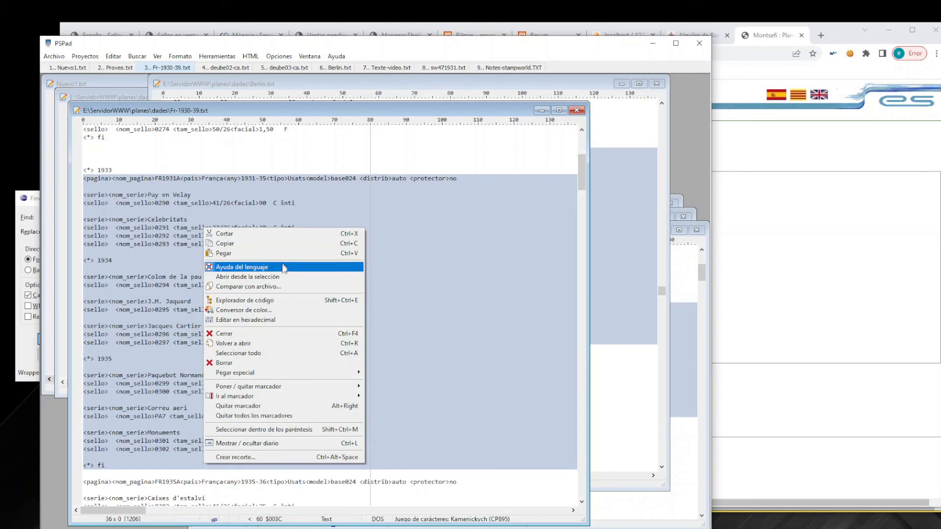
pyautogui.click(227, 243)
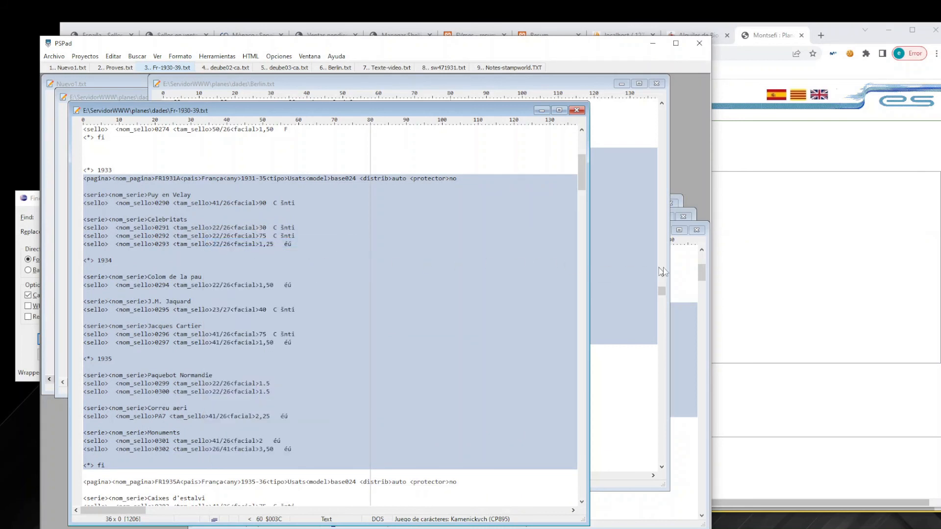
# - Switch to the Montsefi page in the browser and paste the copied block into the empty command area
pyautogui.click(750, 254)
pyautogui.click(195, 210)
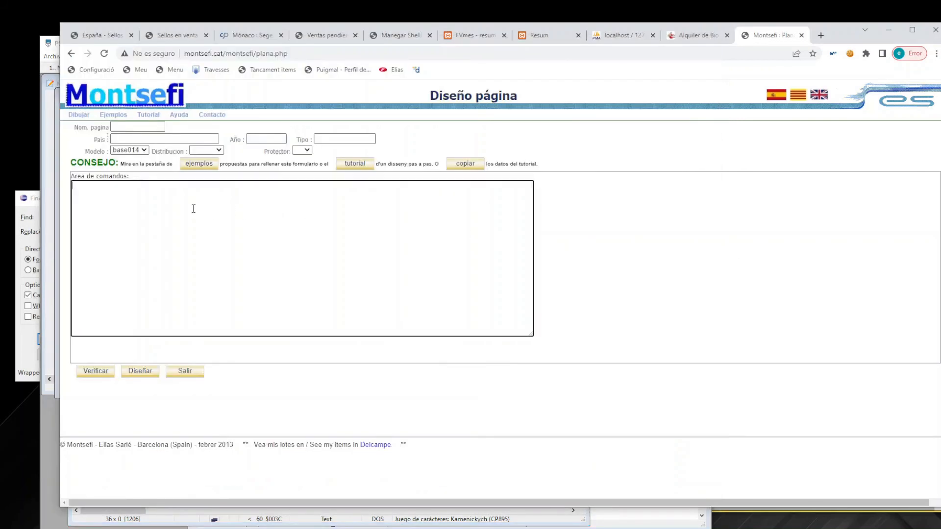
pyautogui.rightClick(193, 209)
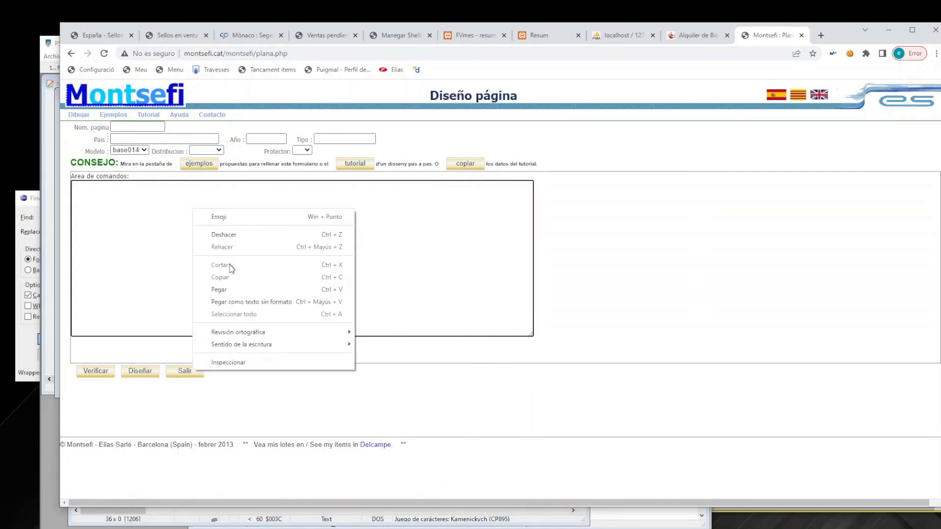
pyautogui.click(219, 289)
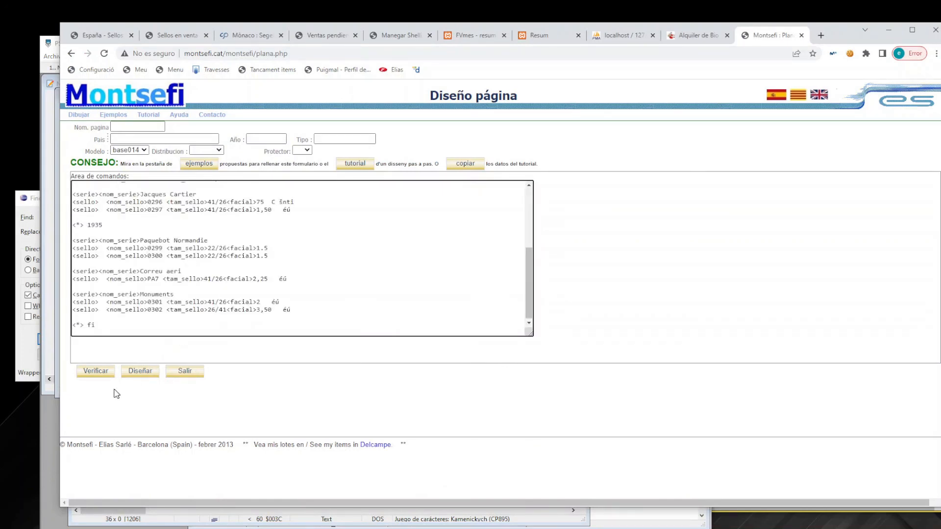
# - Generate the design from the pasted commands and zoom the PDF out to 50% to view the full page
pyautogui.click(138, 371)
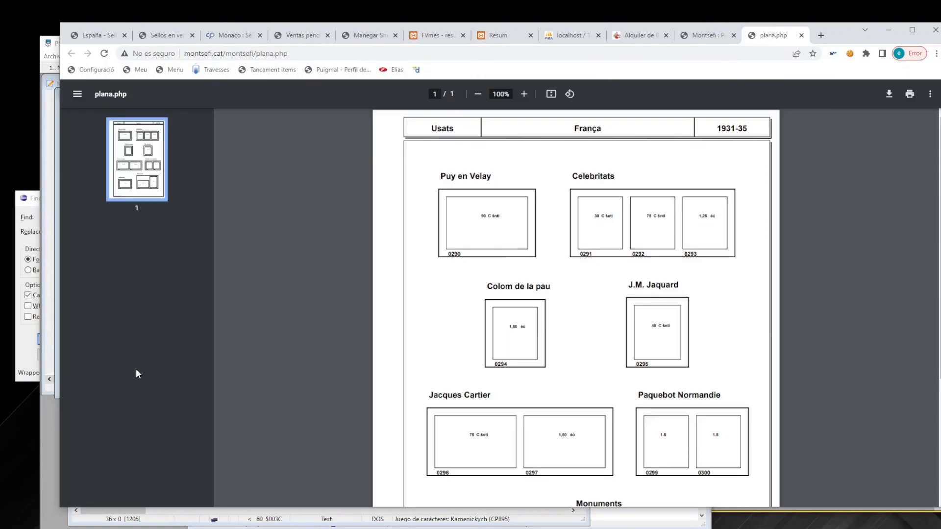
pyautogui.click(477, 94)
pyautogui.click(478, 94)
pyautogui.click(478, 94)
pyautogui.click(477, 94)
pyautogui.click(477, 94)
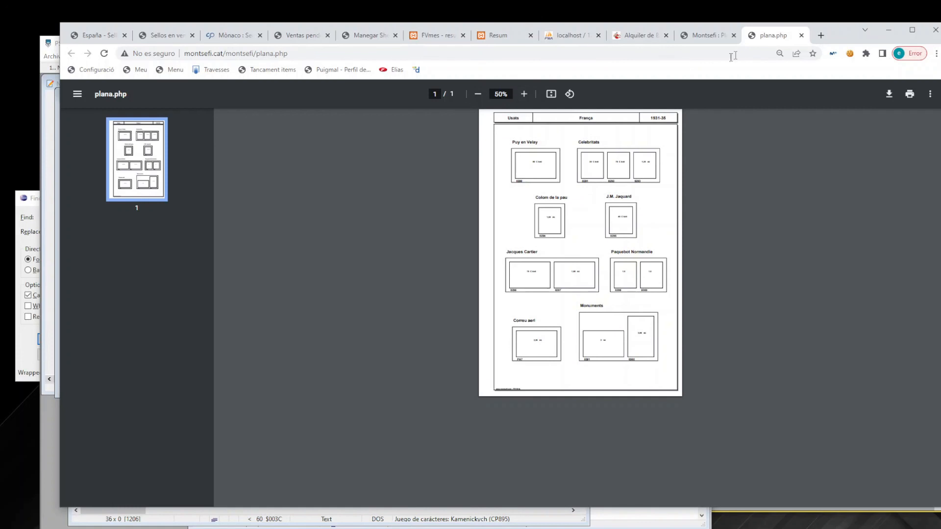
# - Close the generated PDF page and review the pasted FR1931A commands from their first line
pyautogui.click(801, 36)
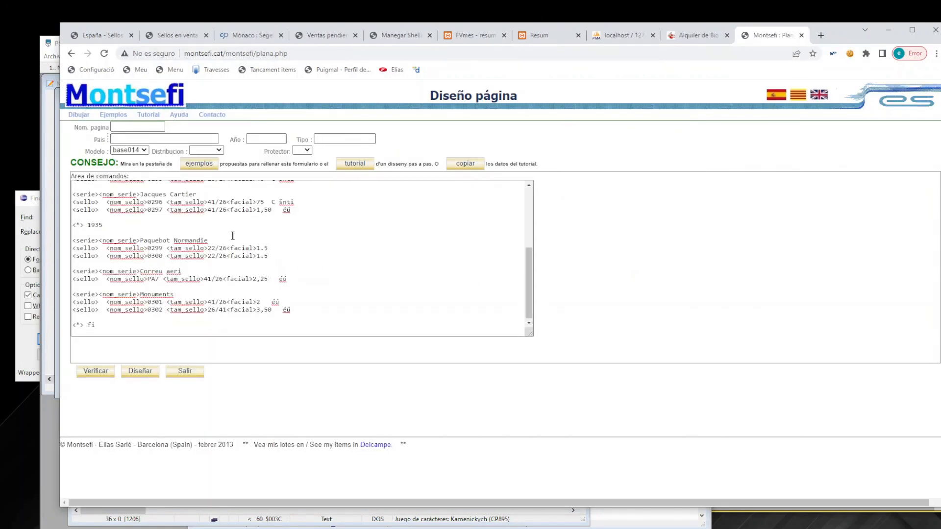
pyautogui.scroll(3, 214, 243)
pyautogui.scroll(1, 214, 242)
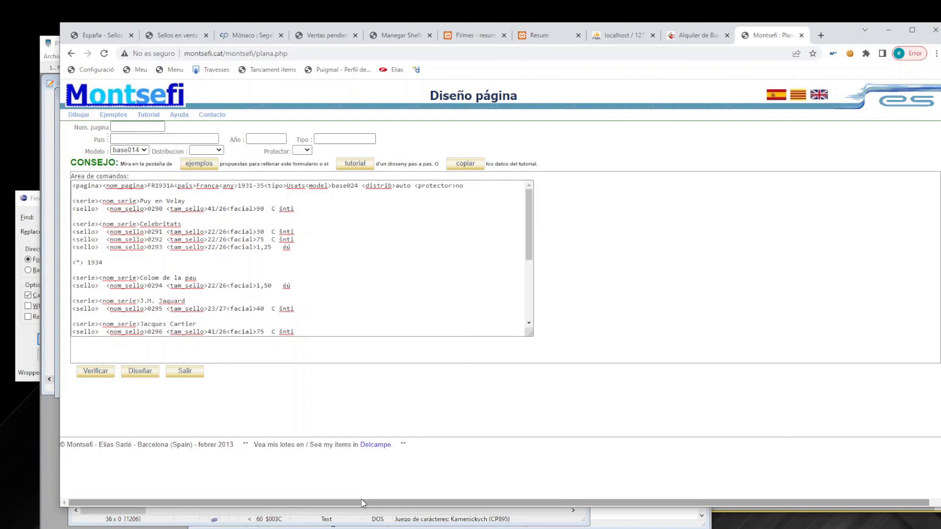
# - Switch to PSPad, deselect the copied block and examine the FR1935A and FR1936A page blocks in Fr-1930-39.txt
pyautogui.hotkey('alt', 'Tab')
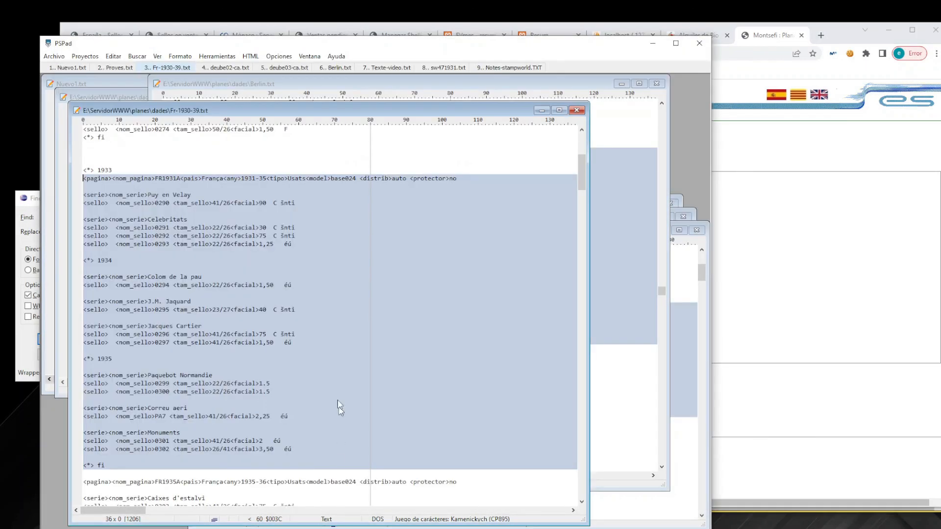
pyautogui.click(277, 294)
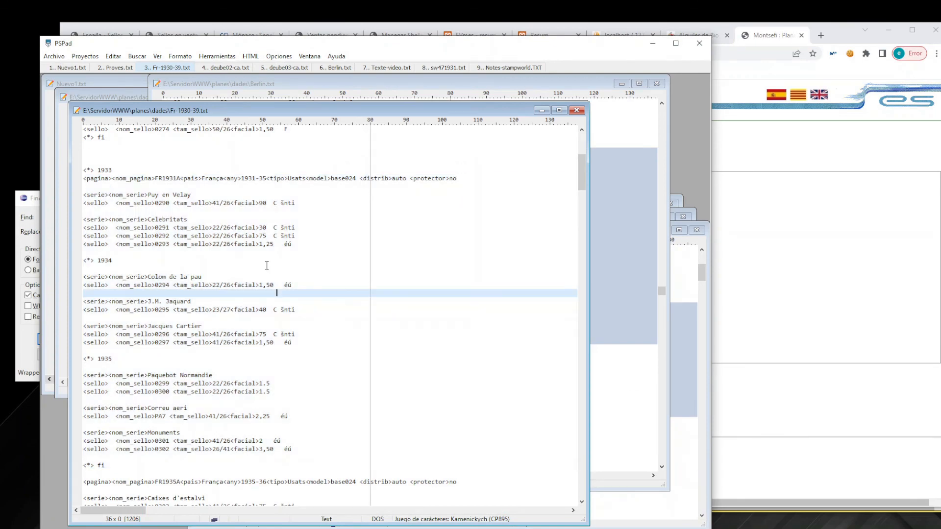
pyautogui.scroll(-6, 266, 265)
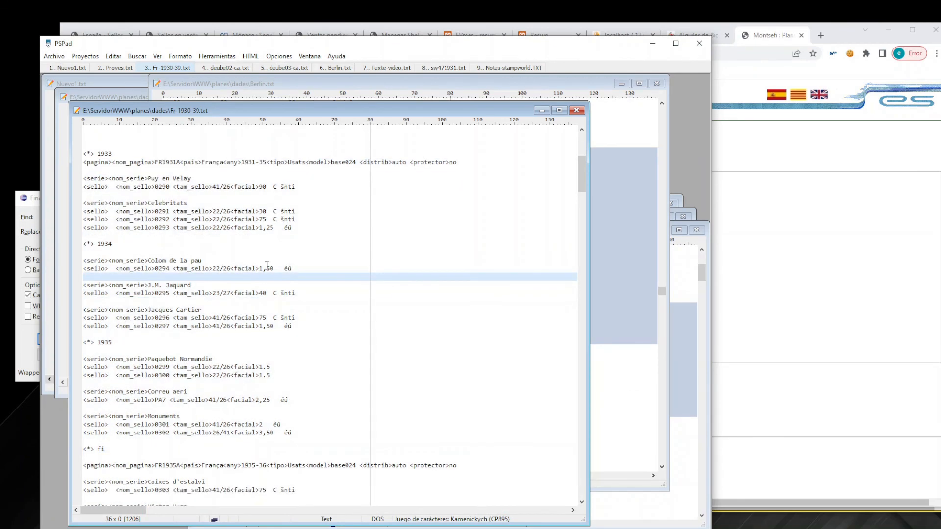
pyautogui.scroll(-9, 267, 265)
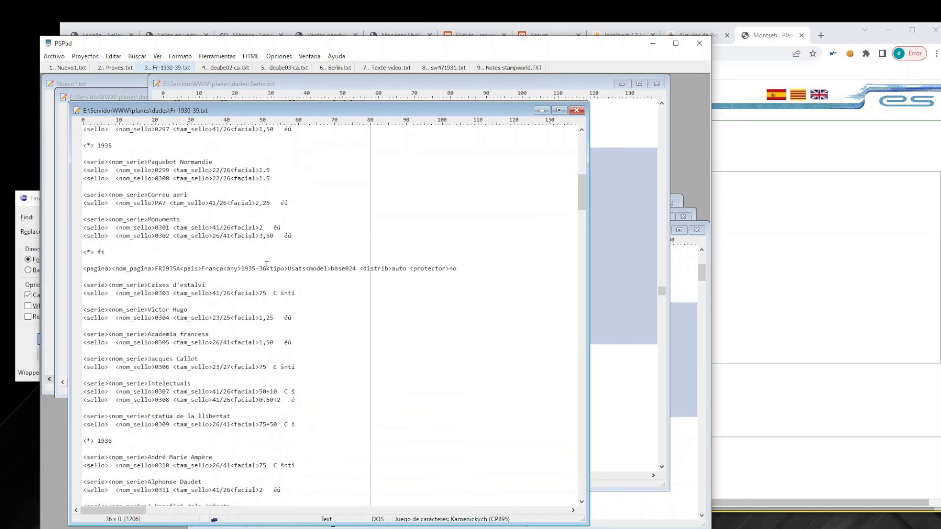
pyautogui.scroll(-5, 266, 265)
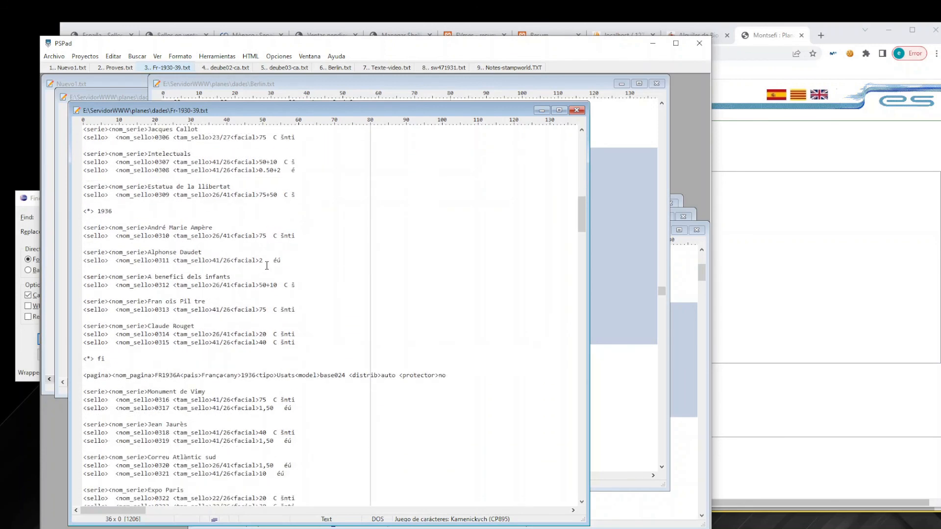